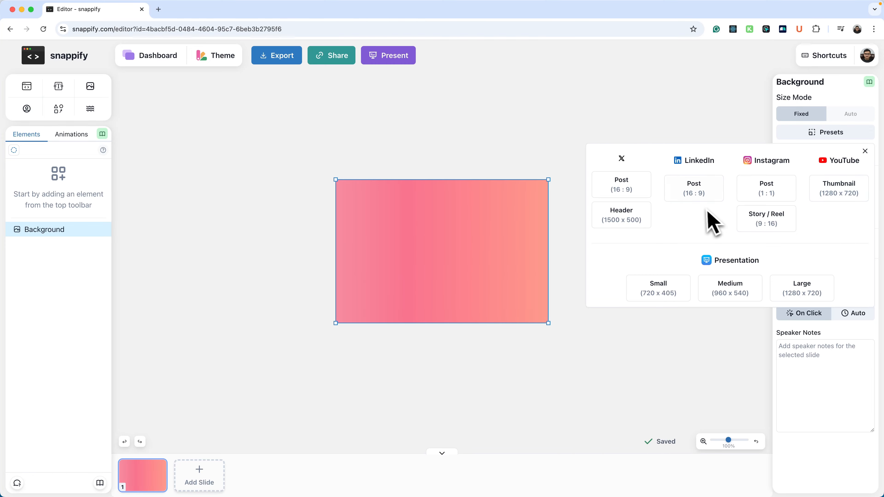
Apply the LinkedIn Post (16:9) preset so the slide becomes 960 × 540.
click(696, 197)
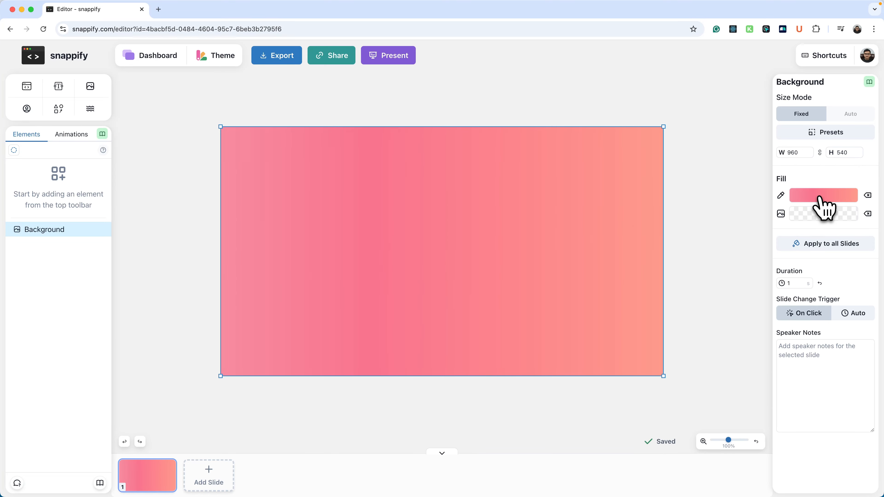
Change the slide background from gradient to a solid fill with hex 1A0F34FF.
click(825, 207)
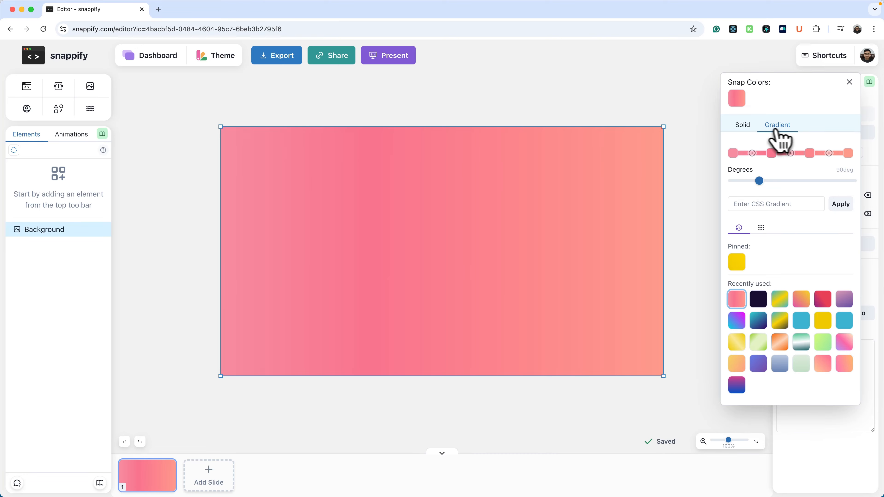
click(743, 126)
click(778, 399)
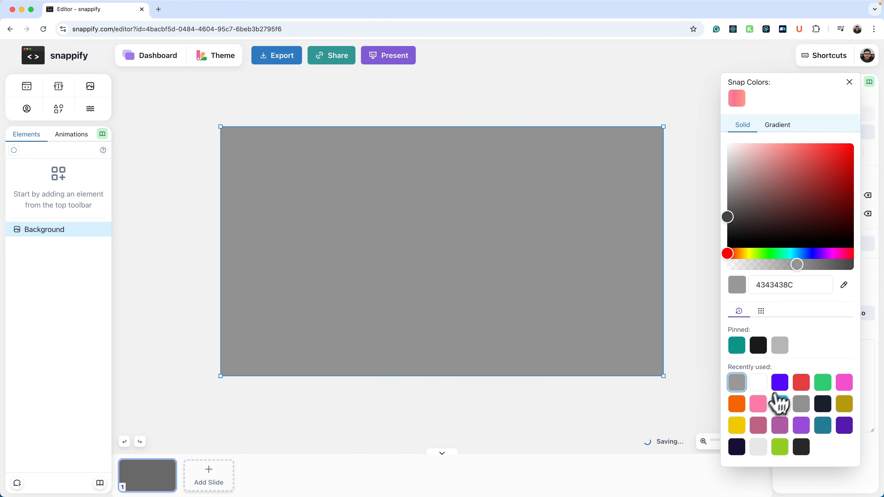
click(761, 403)
click(778, 426)
double_click(790, 285)
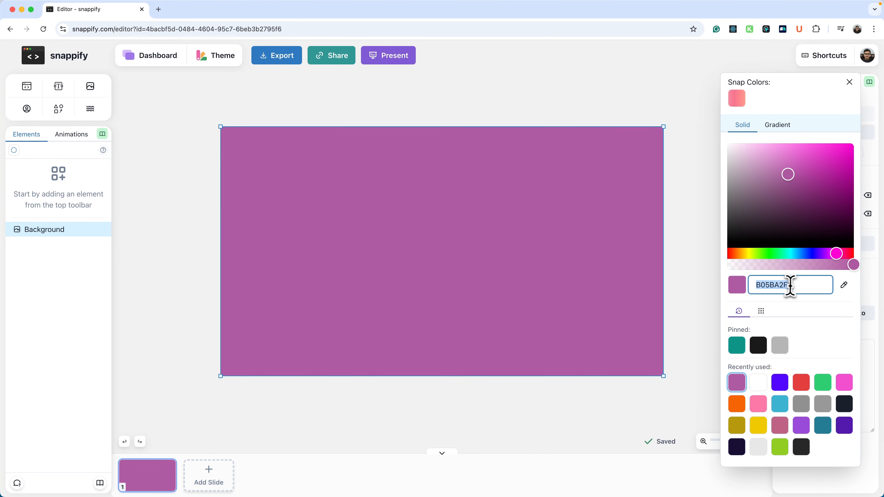
text(1A0F34FF)
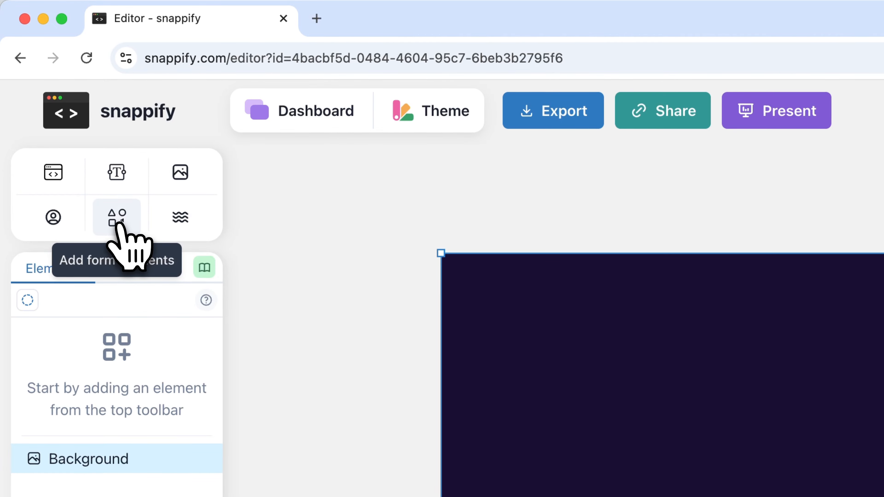
Draw a 540 × 540 ellipse, centre it at X 210, and set its border to 0.
click(22, 187)
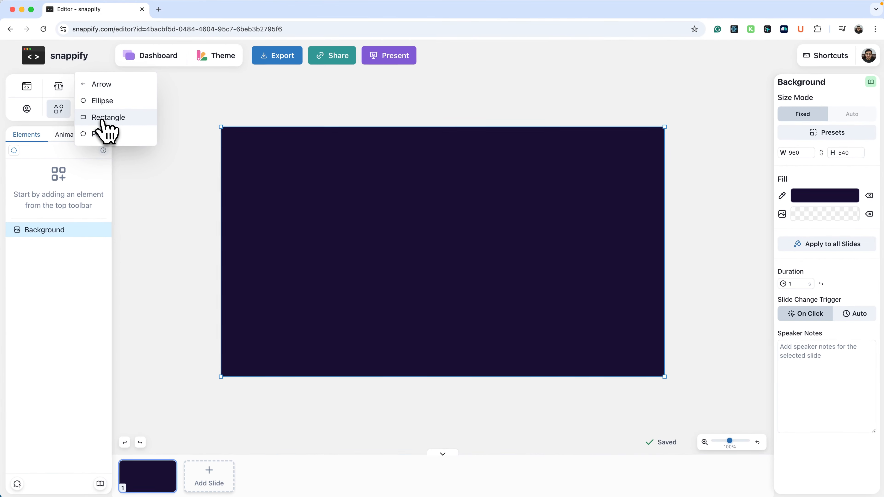
click(101, 104)
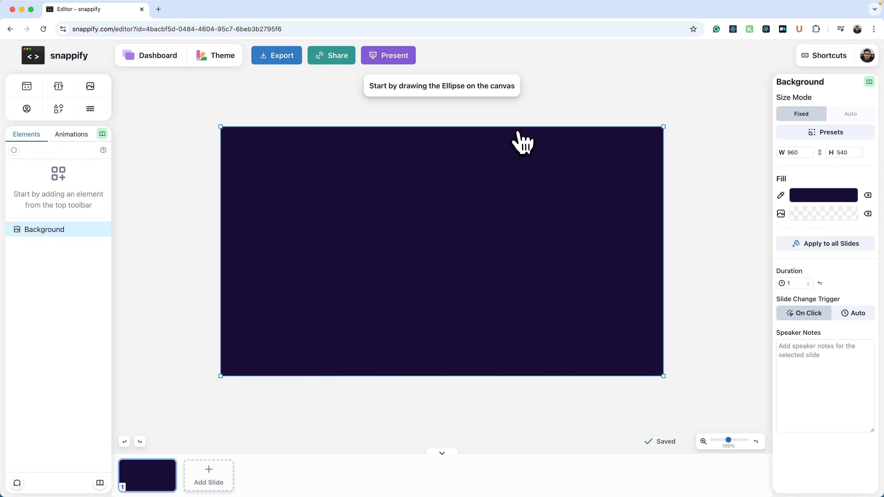
drag(516, 129, 357, 377)
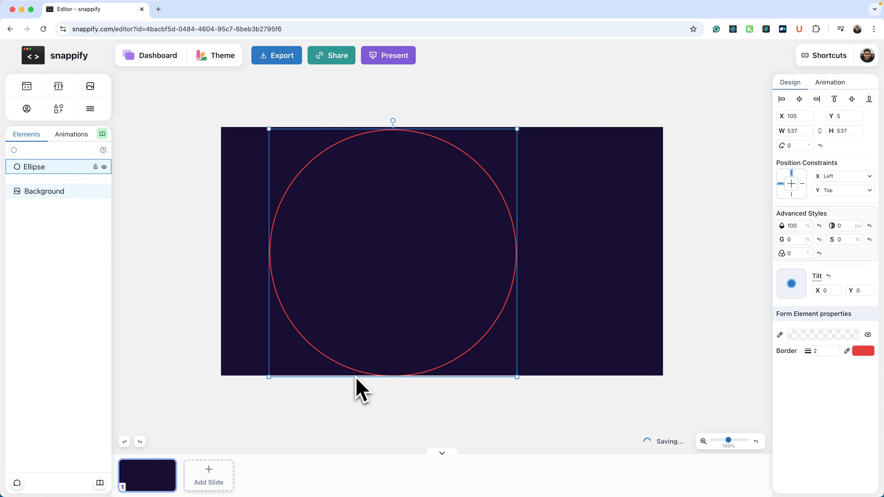
drag(521, 375, 524, 378)
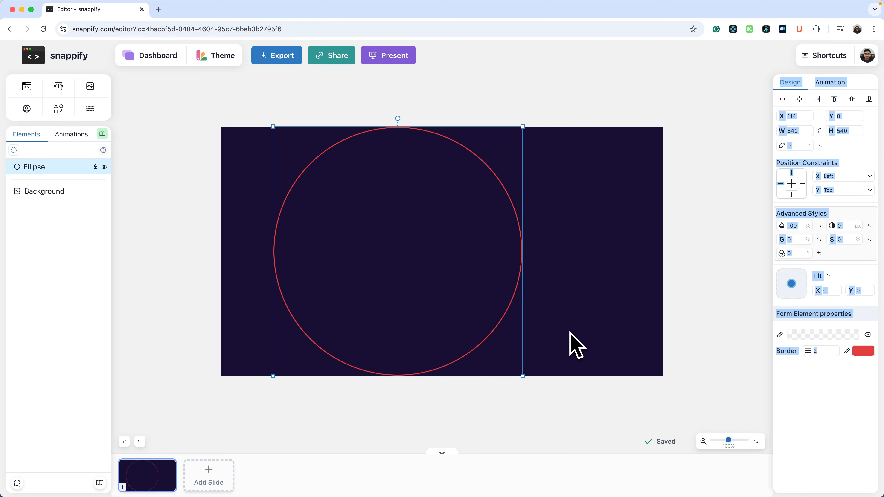
drag(523, 376, 526, 351)
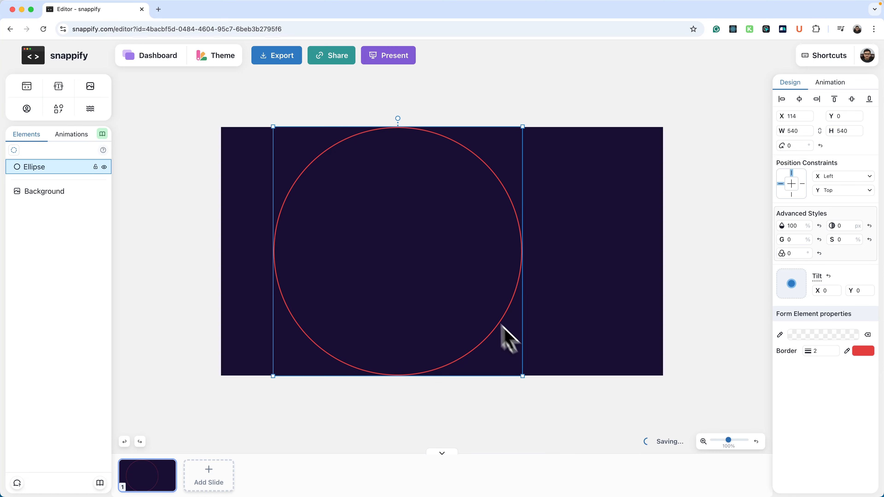
drag(436, 281, 480, 282)
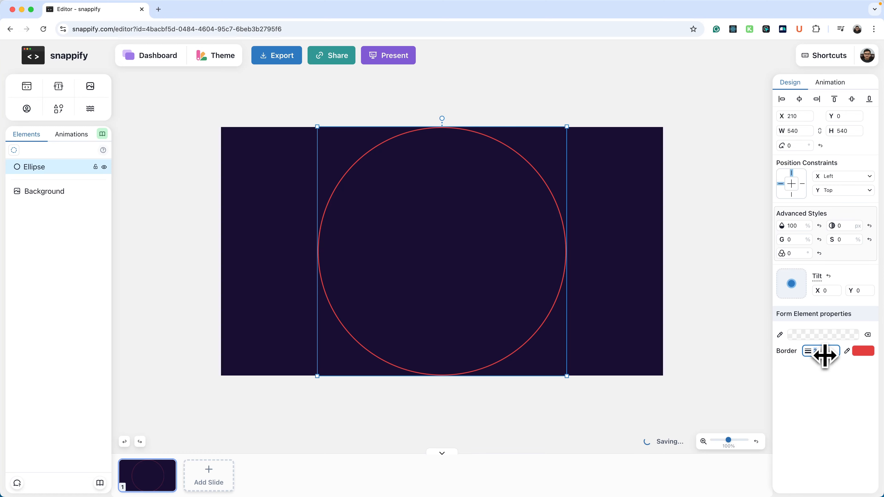
drag(825, 356, 811, 355)
Fill the circle with translucent white FFFFFF0A, then deselect it.
click(820, 336)
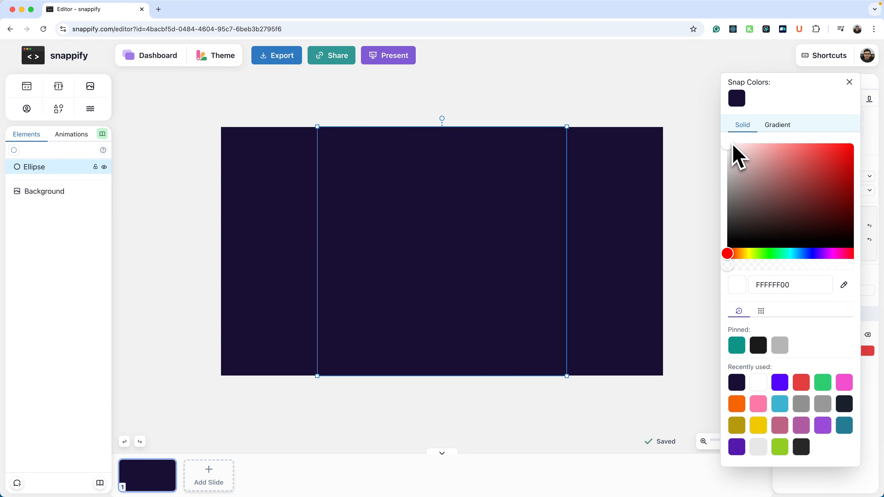
click(733, 266)
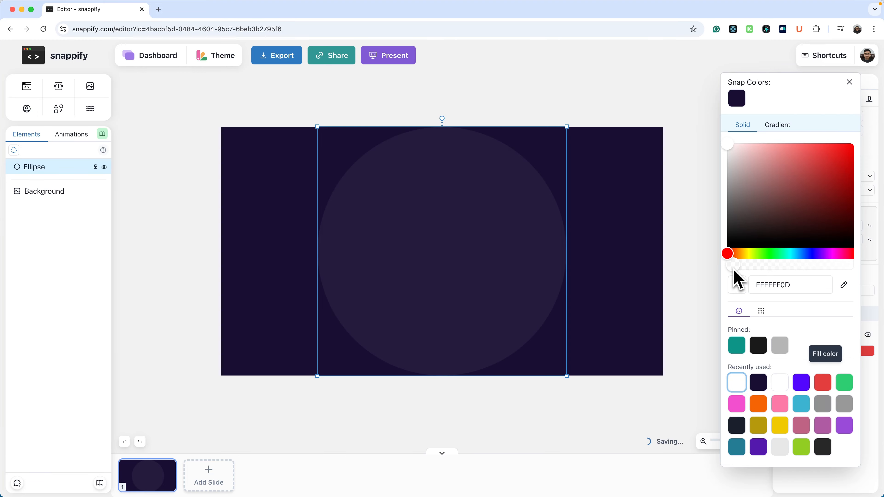
drag(735, 271, 734, 270)
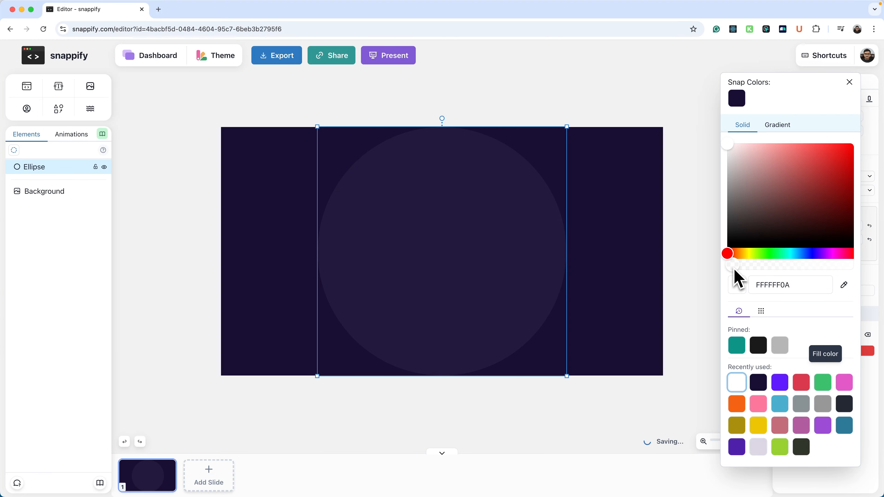
click(614, 237)
click(647, 229)
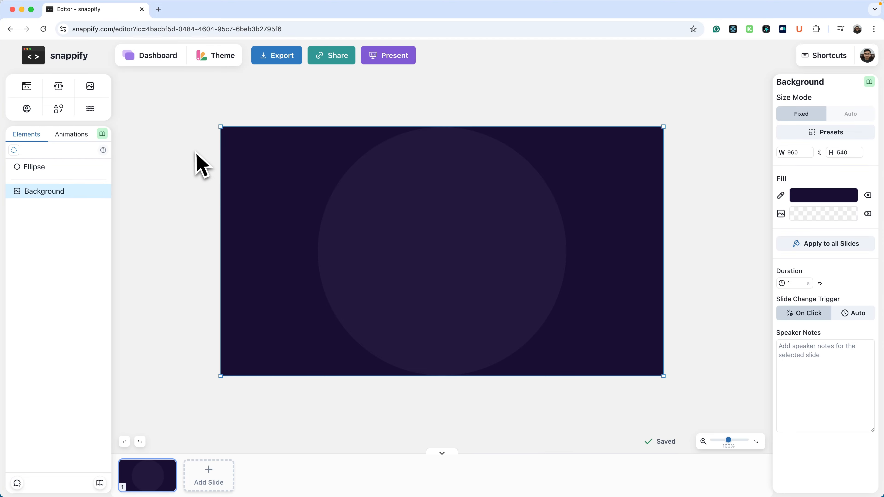
Add a code editor containing the pasted JavaScript task-filter snippet, with a tab named script.js.
click(27, 88)
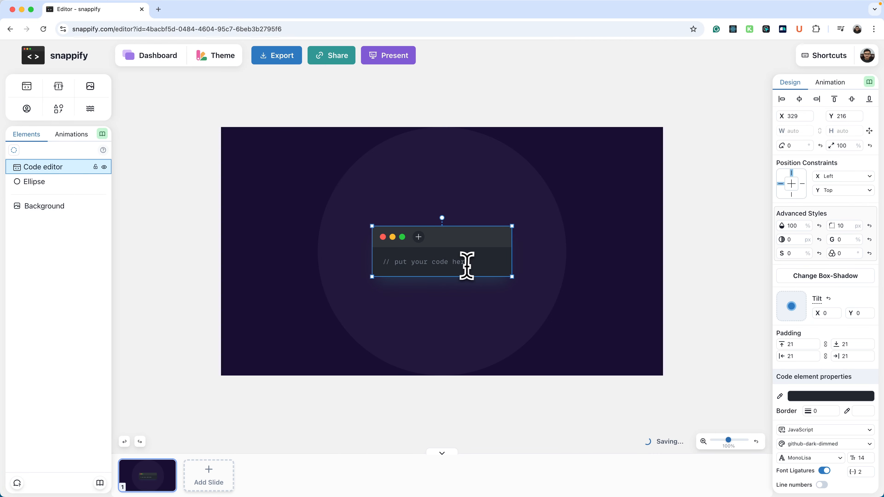
key(super+Tab)
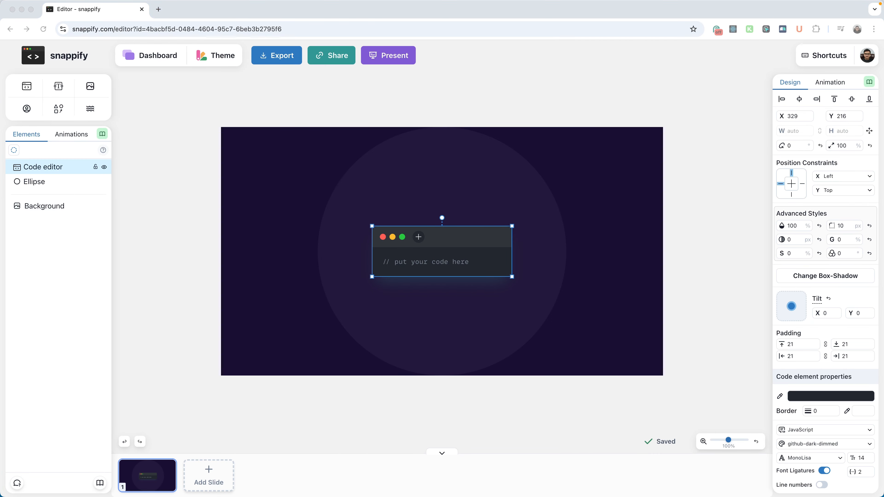
click(452, 259)
text(const tasks = [   { id: 1, description: 'Buy Grocery' },   { id: 2, description: 'Create a blog post'},   { id: 3, description: 'Make a thumbnail' },   { id: 4, description: 'Share on Twitter' } ];  const filteredTasks = tasks.filter(task => {   return task.id !== 3; })  console.log(filteredTasks);)
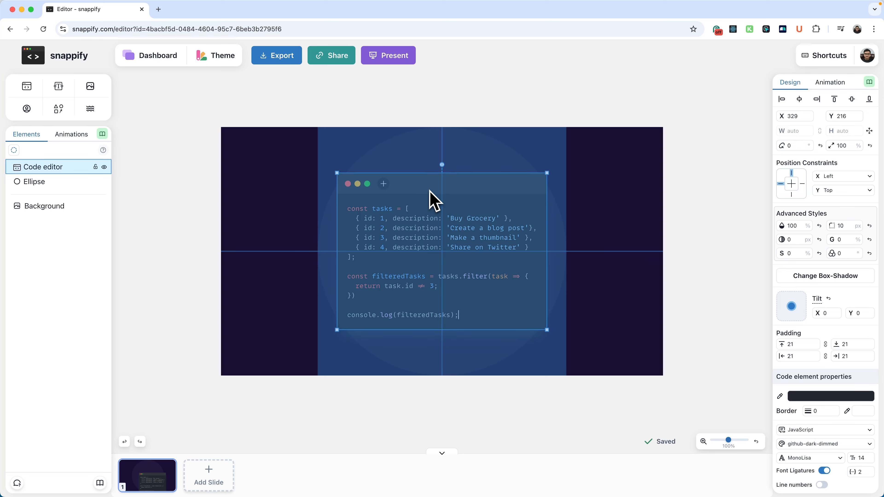
click(384, 185)
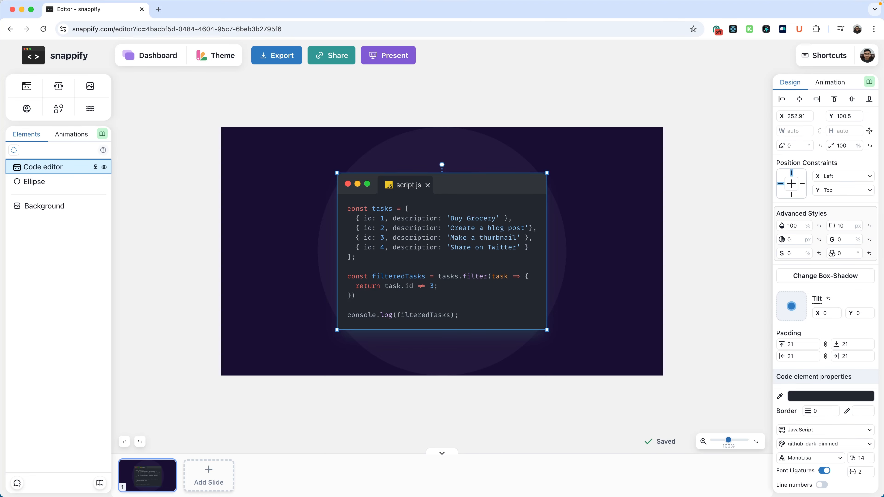
click(415, 201)
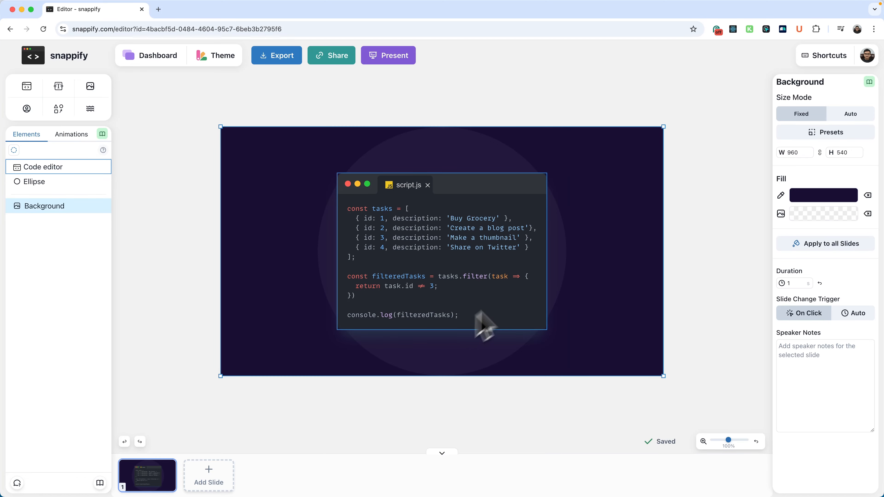
Apply the rgba(0, 0, 0, 0.3) 0px 19px 38px box-shadow preset to the code window.
click(528, 237)
click(838, 278)
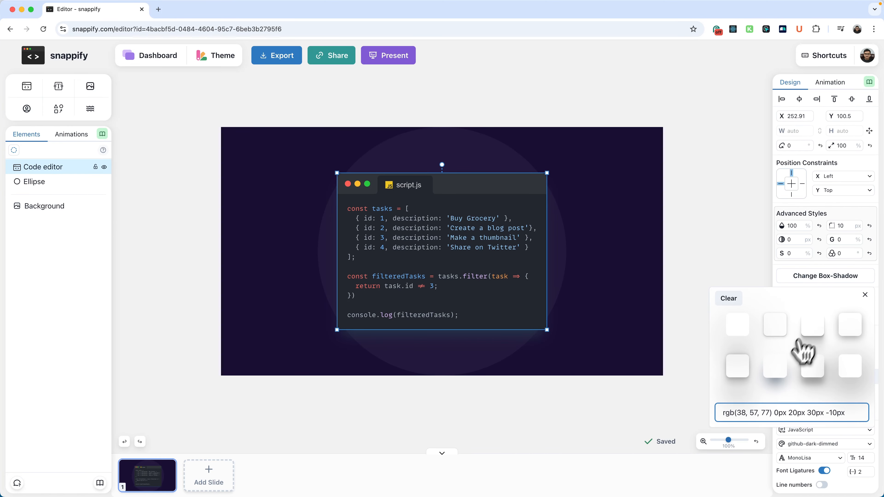
click(812, 371)
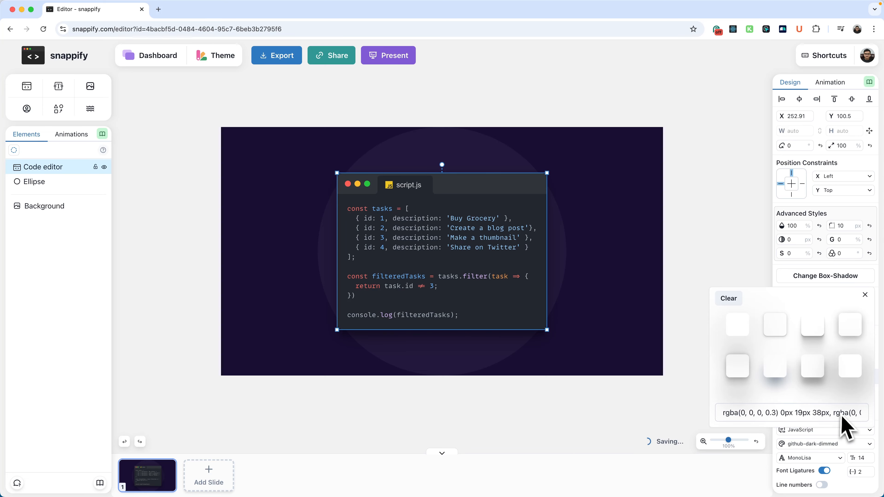
click(672, 307)
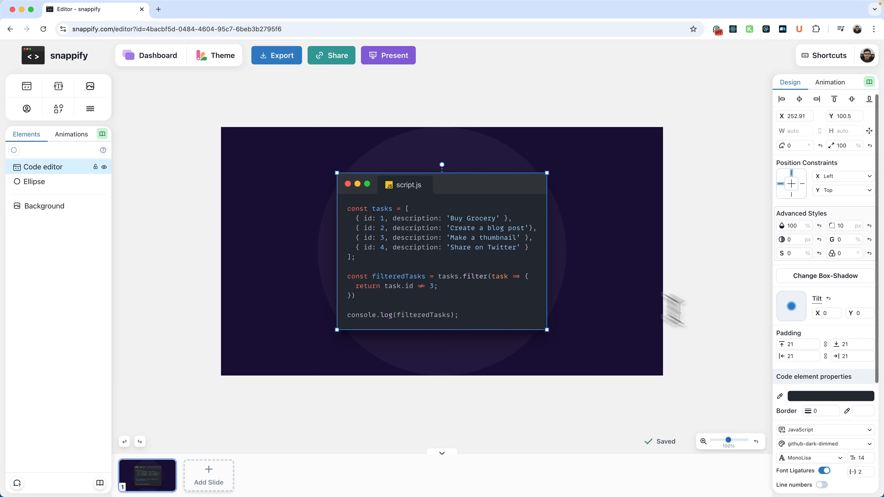
scroll(827, 411, down, 1)
click(865, 443)
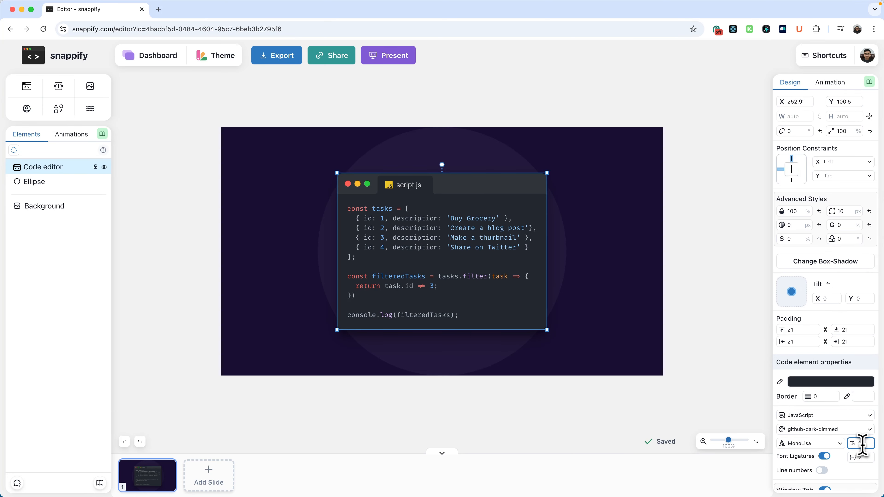
Set the code font size to 16 and apply the lucy colour theme.
text(16)
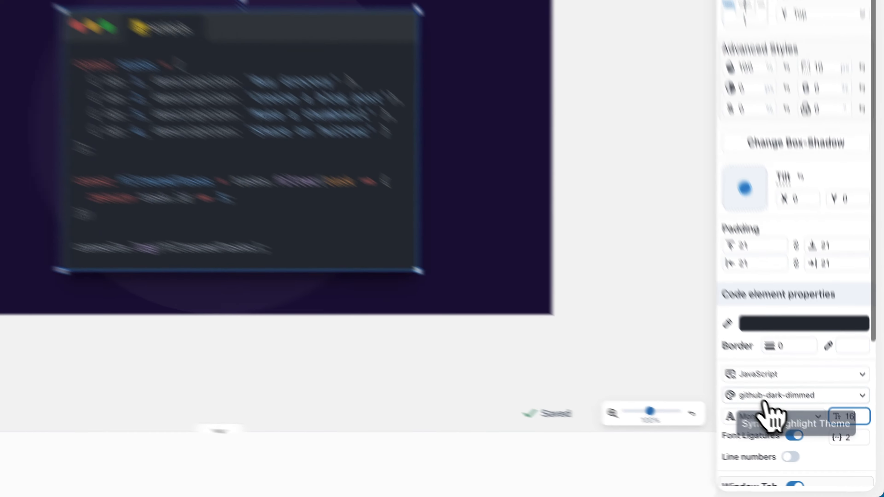
click(764, 404)
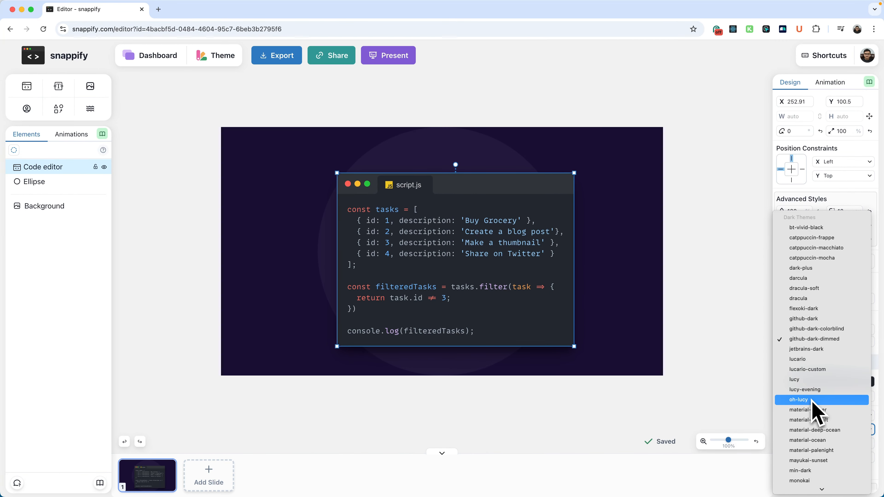
click(812, 380)
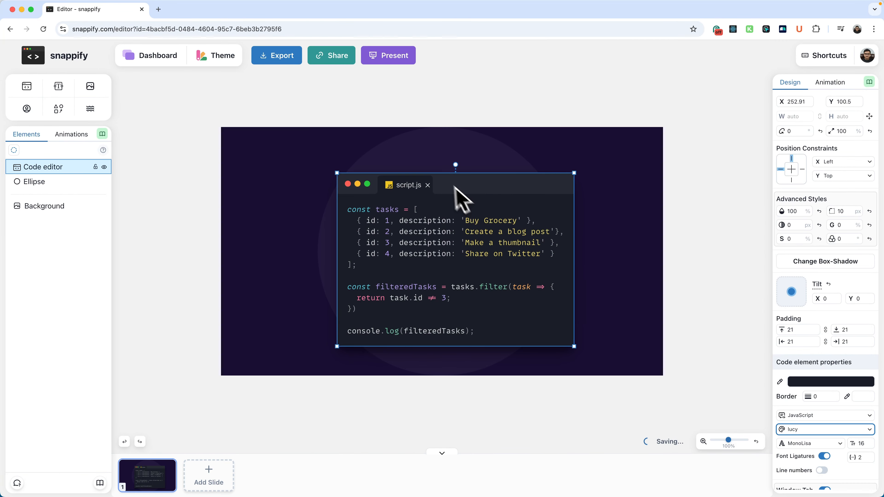
Move the code window to X 223.46, Y 82.5 and bring up the Present options.
drag(454, 188, 496, 184)
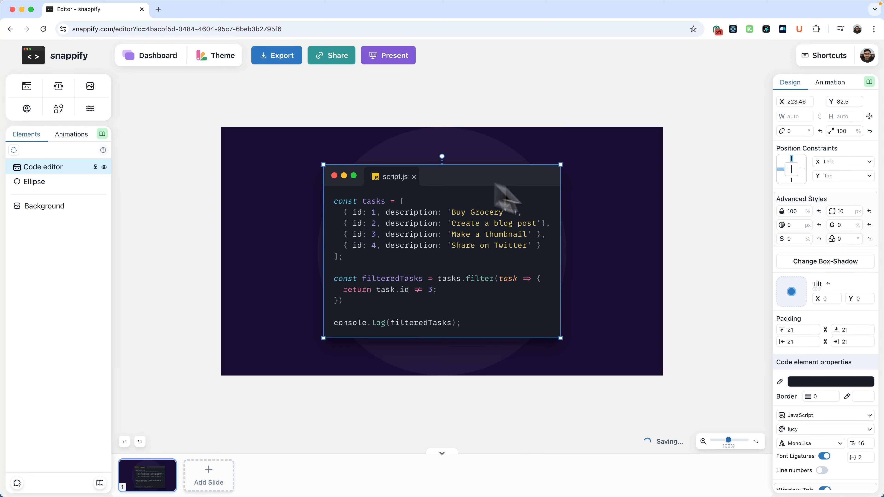
click(653, 247)
click(392, 59)
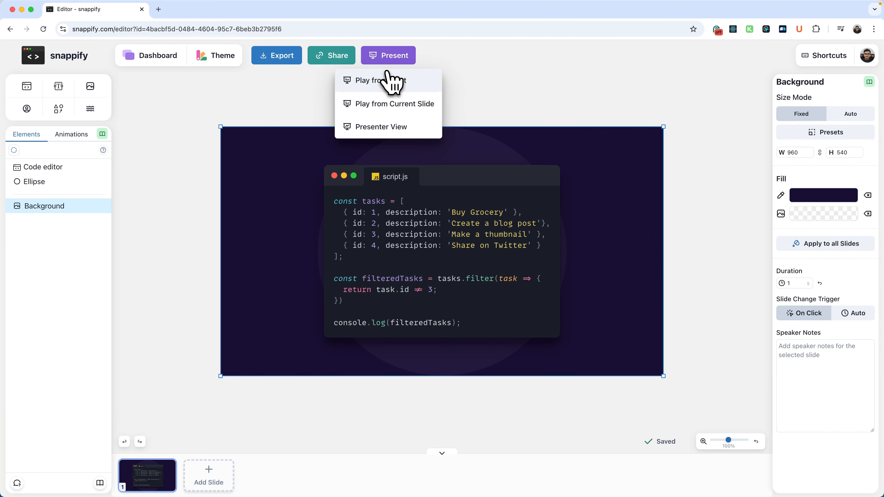
Preview the slide full screen with Play from Start, then exit back to the editor.
click(387, 78)
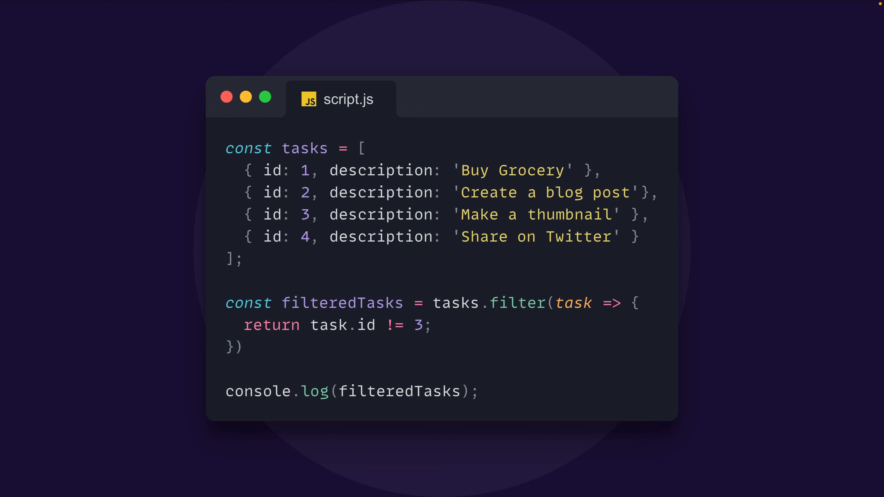
key(Escape)
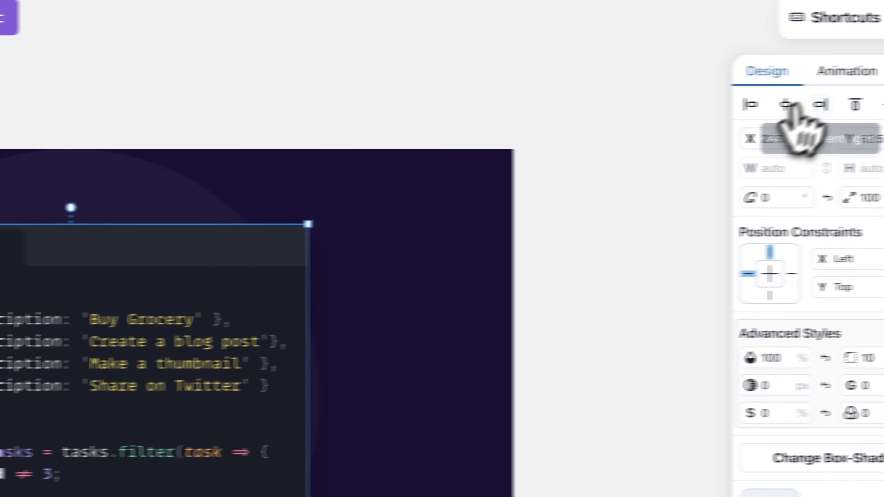
Set the code window's Code Change Transition to TypeWriter and bring up the Present options.
click(780, 78)
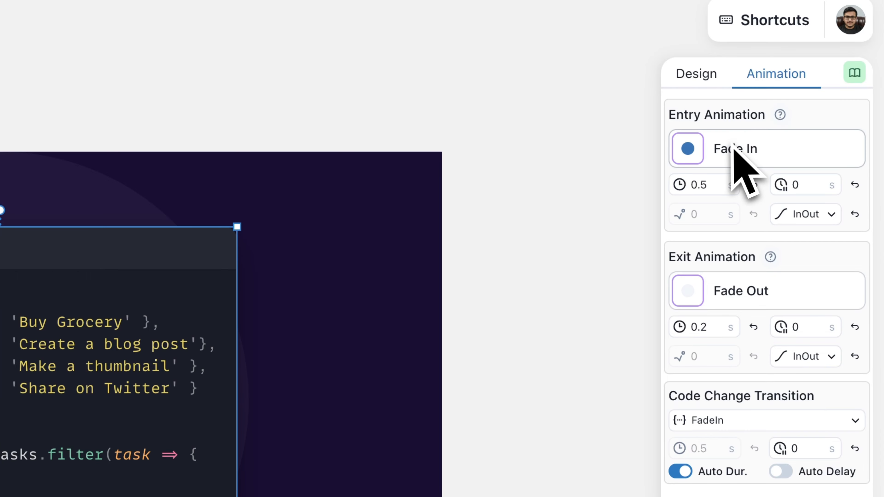
drag(672, 396, 816, 397)
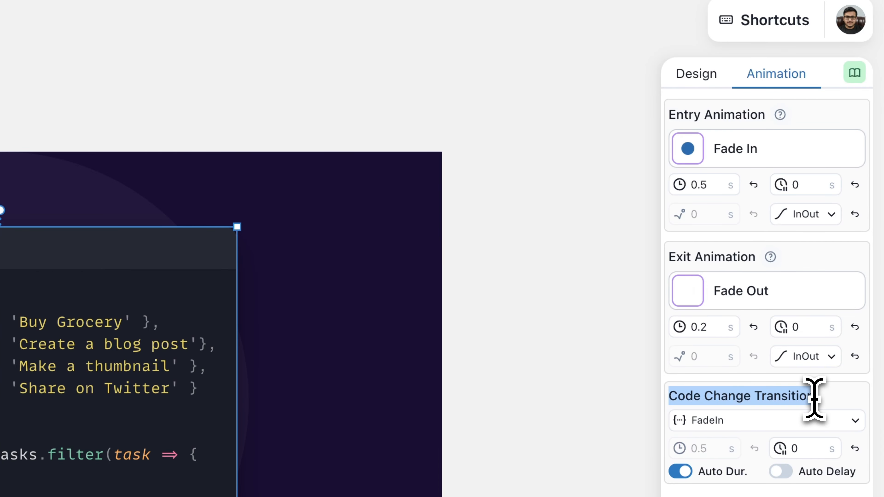
click(739, 413)
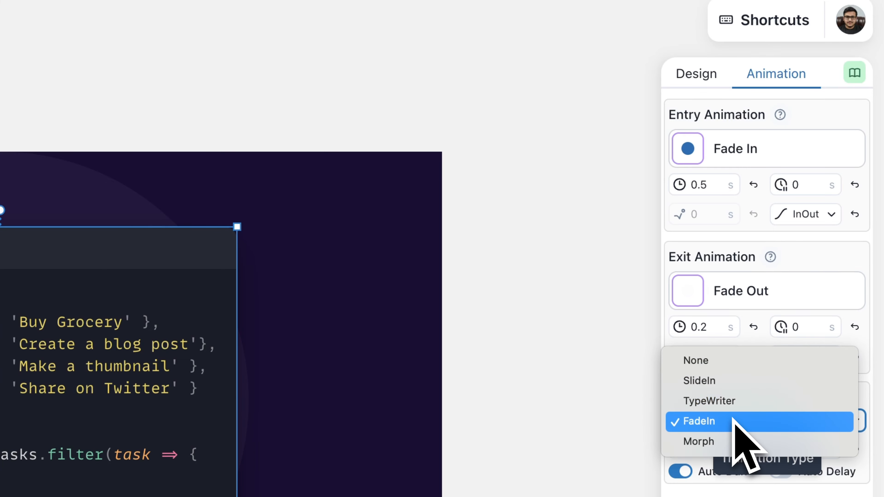
click(722, 403)
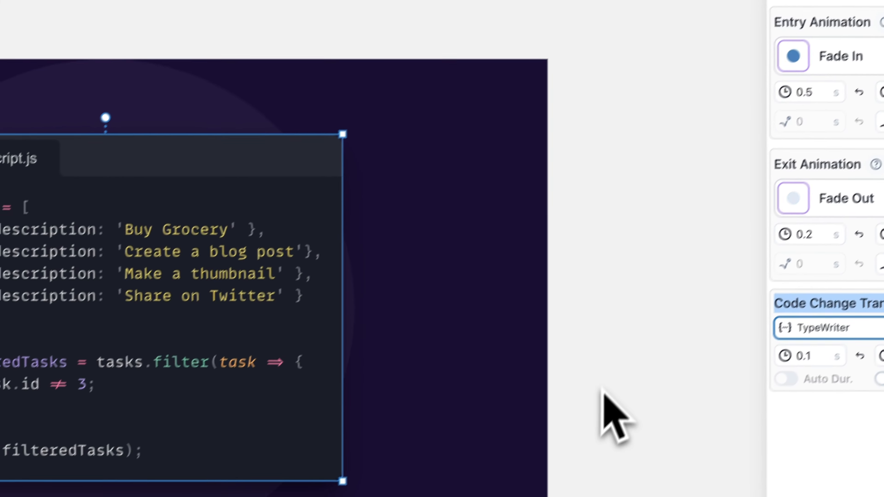
click(602, 389)
click(355, 134)
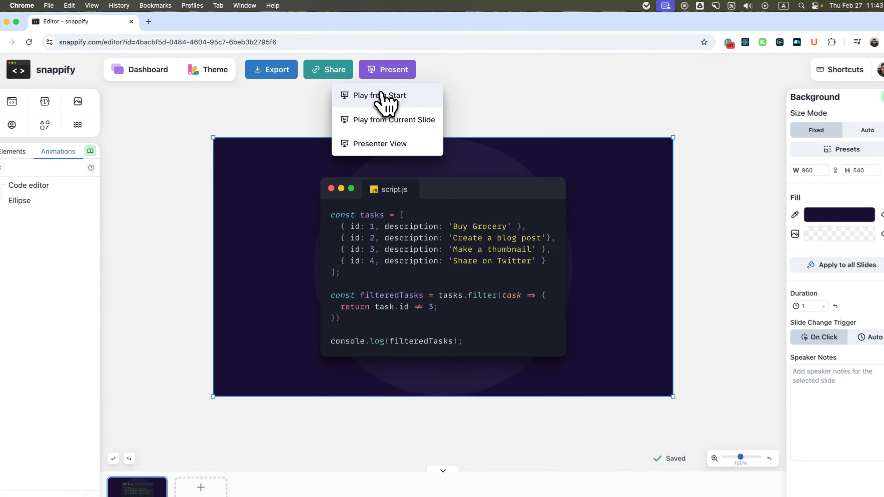
Play from Start to watch the code type out, then exit full screen.
click(349, 183)
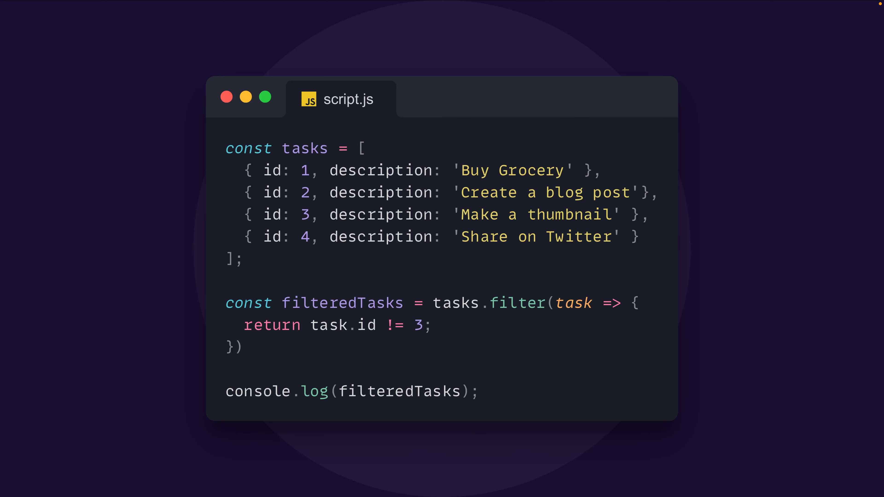
key(Escape)
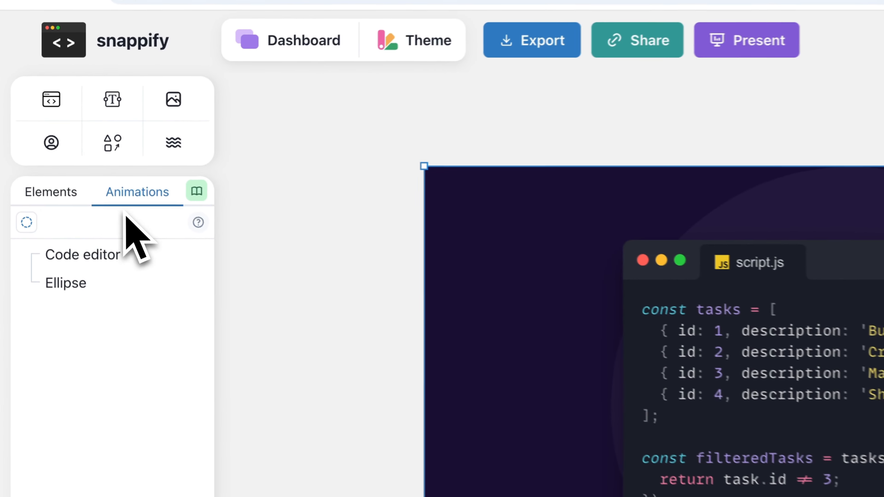
Set the Code editor animation to start On Click, then advance the presentation to type the code.
mouse_move(82, 256)
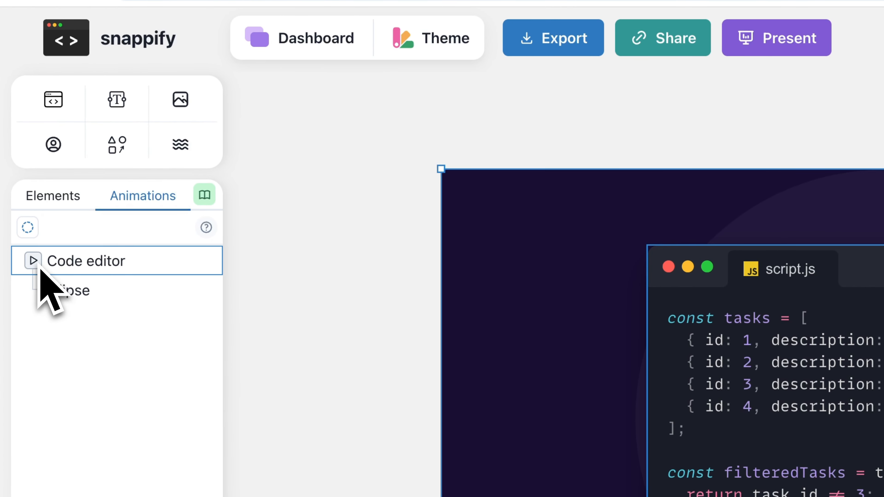
click(38, 265)
click(32, 264)
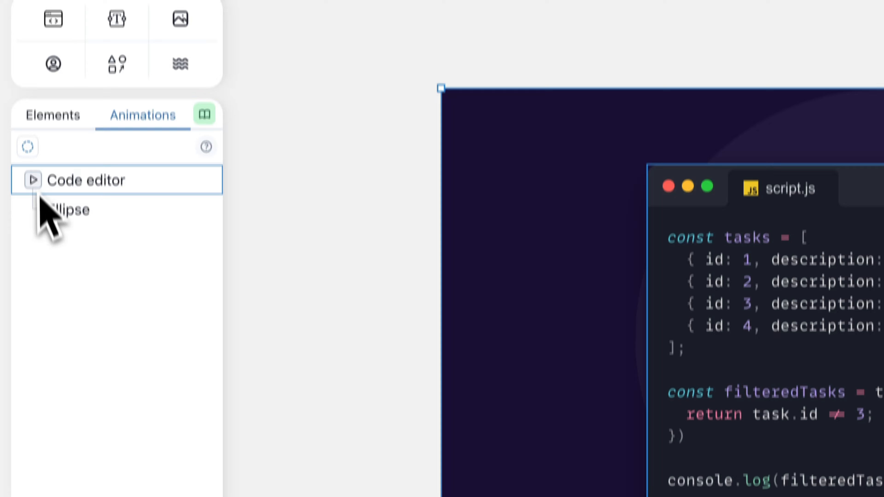
click(36, 186)
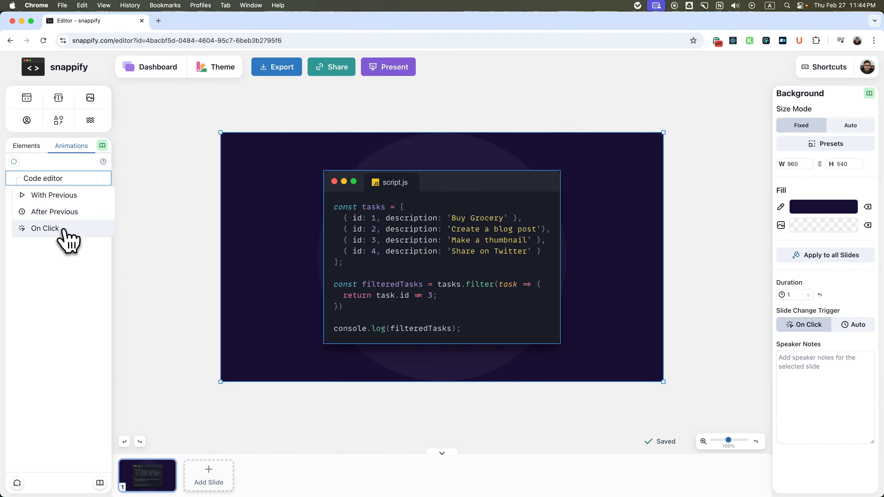
click(51, 230)
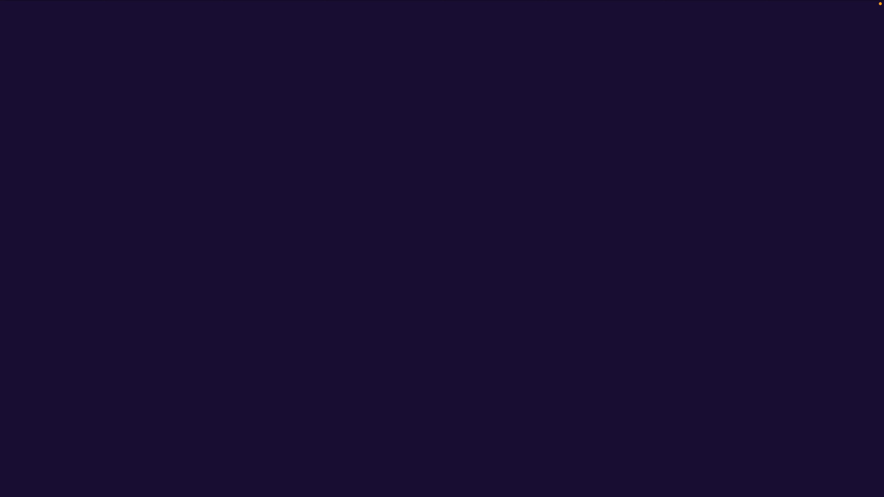
key(Right)
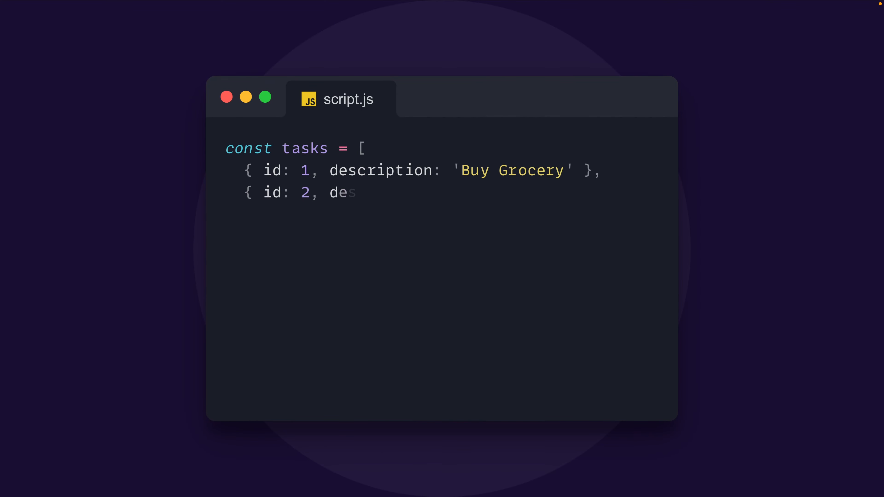